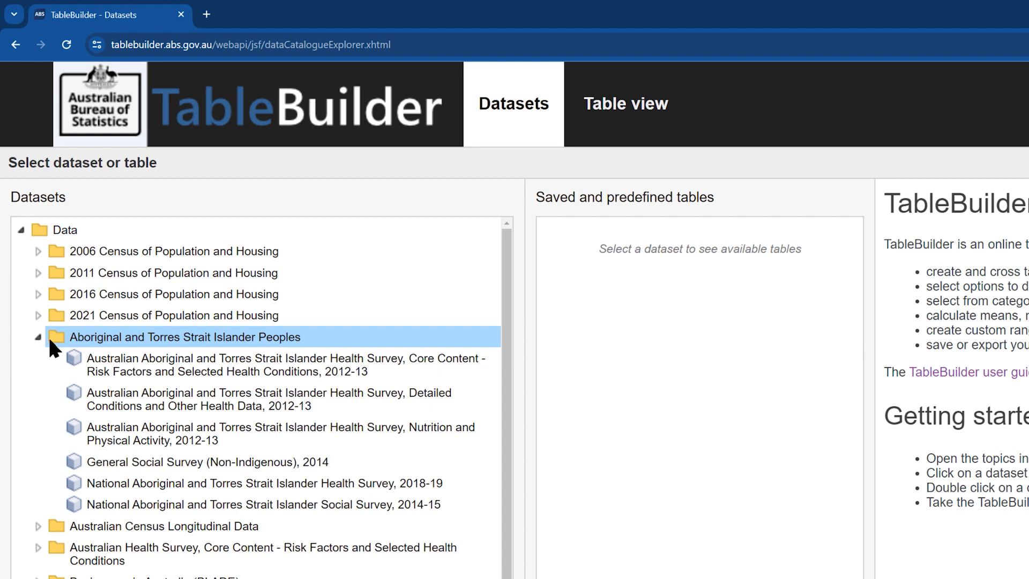
# Open the National Aboriginal and Torres Strait Islander Health Survey, 2018-19 dataset and expand its household-level 2016 State Only geography variable.
pyautogui.click(106, 480)
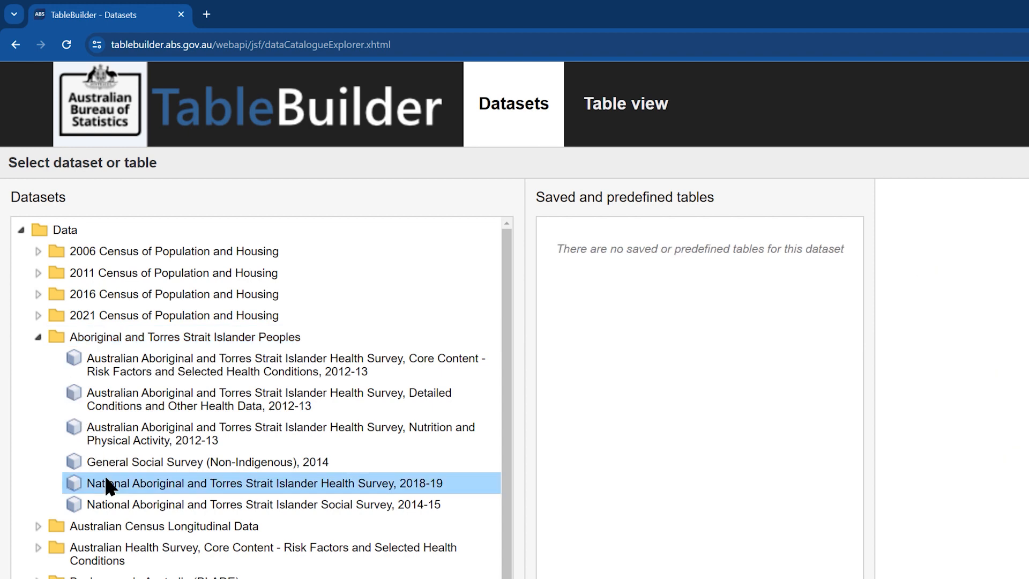
pyautogui.doubleClick(105, 483)
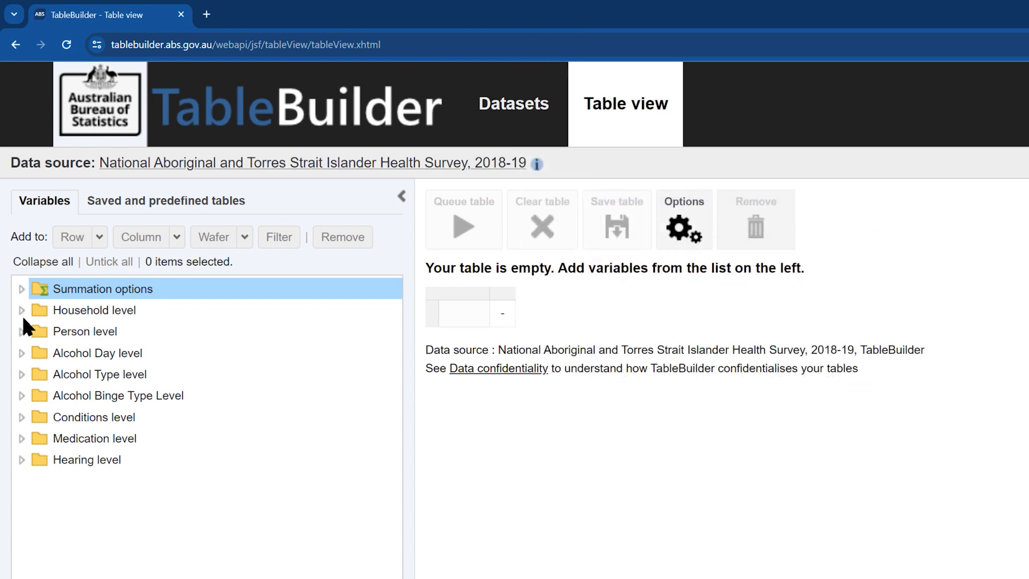
pyautogui.click(21, 311)
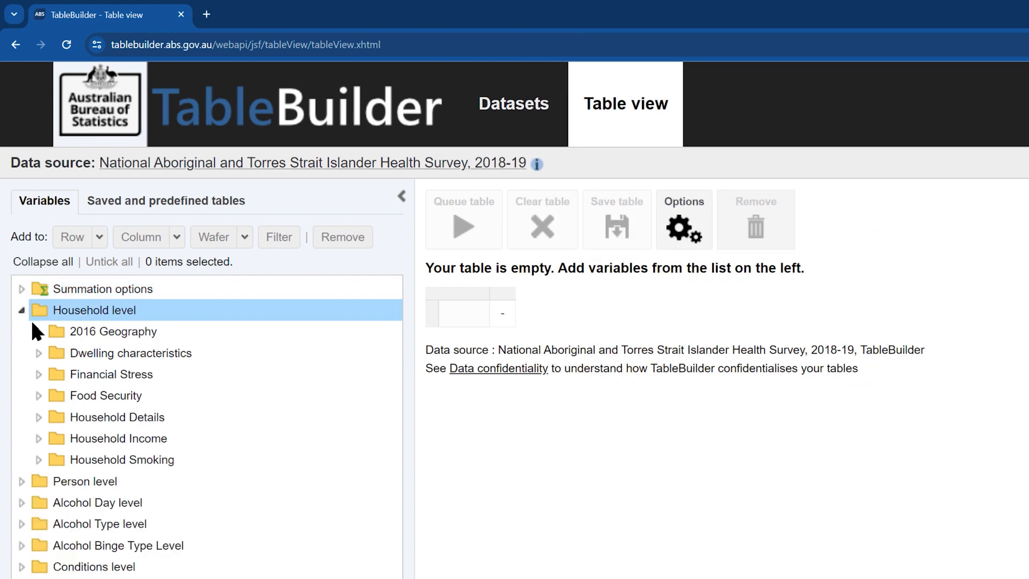
pyautogui.click(39, 333)
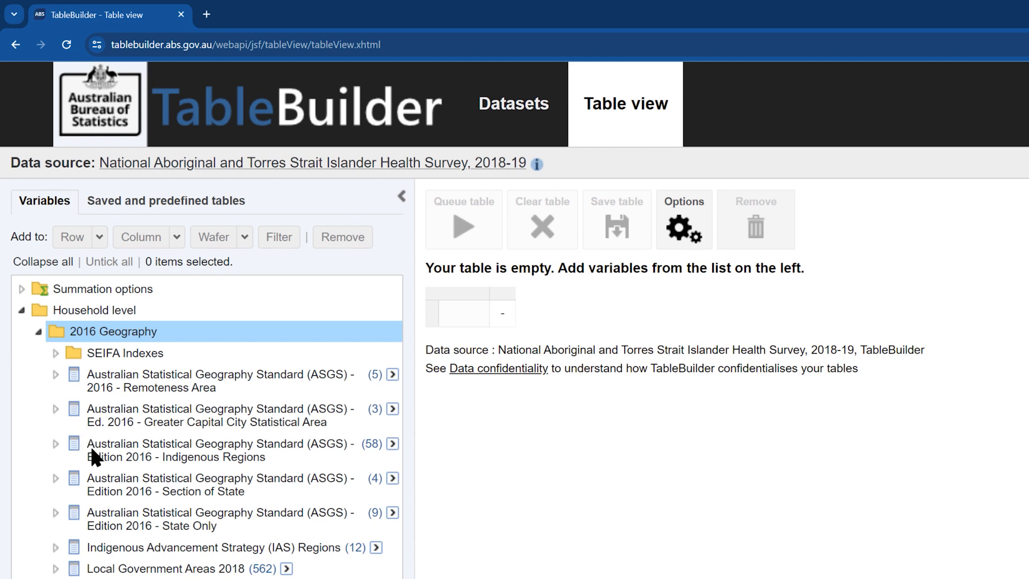
pyautogui.click(177, 522)
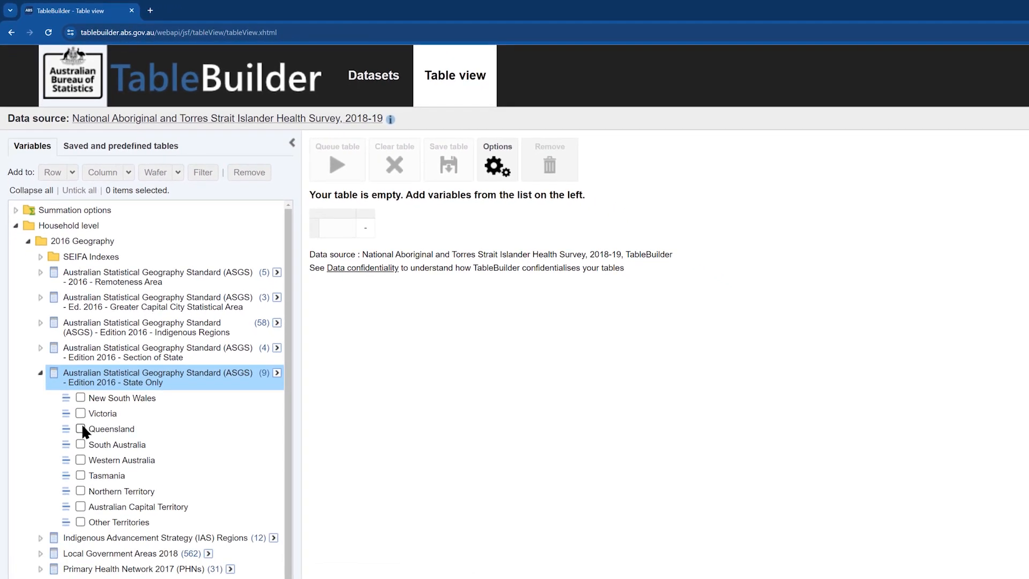
# Add Queensland, South Australia, Western Australia and Northern Territory to the table as columns.
pyautogui.click(81, 428)
pyautogui.click(80, 444)
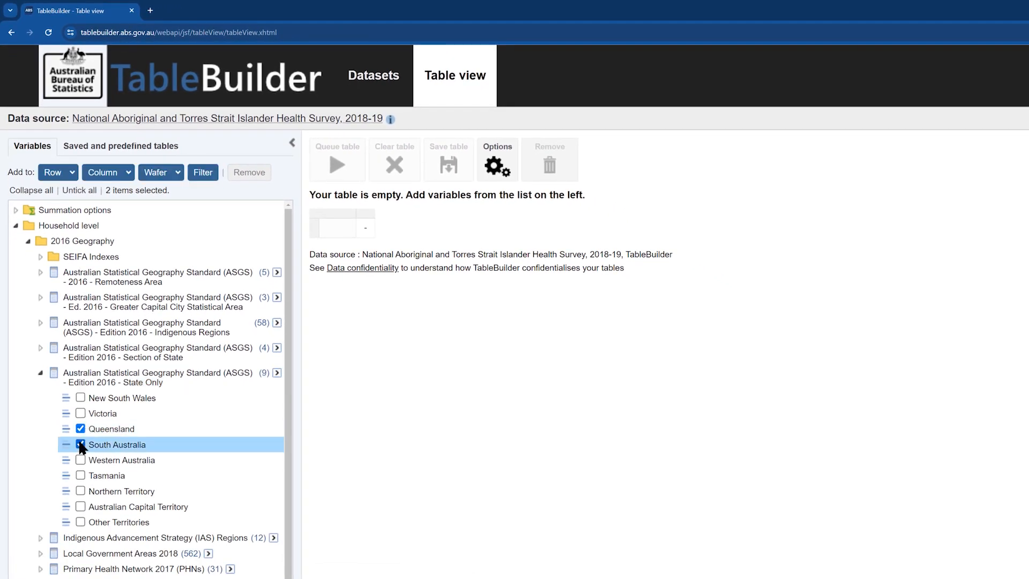
pyautogui.click(80, 460)
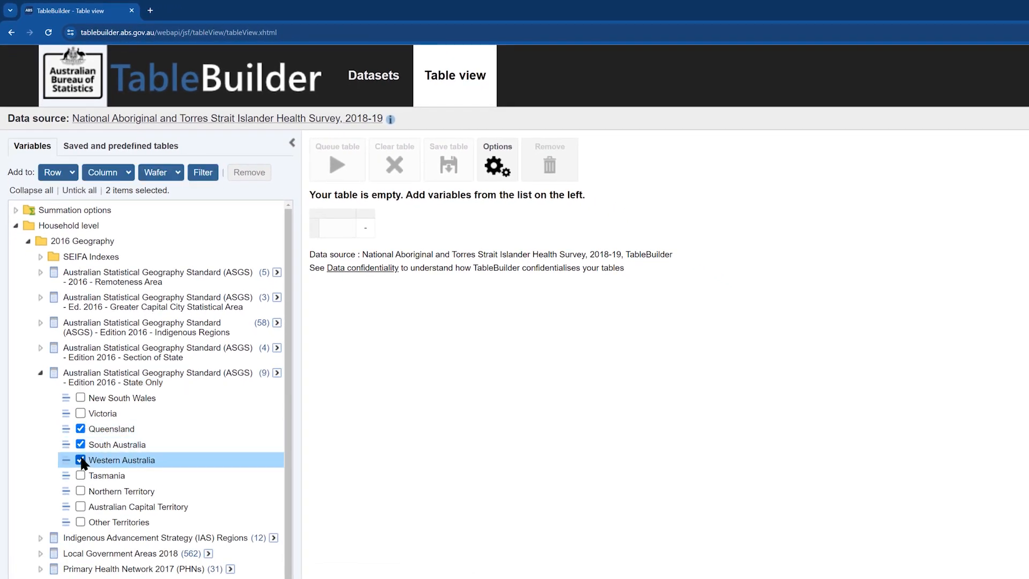
pyautogui.click(80, 491)
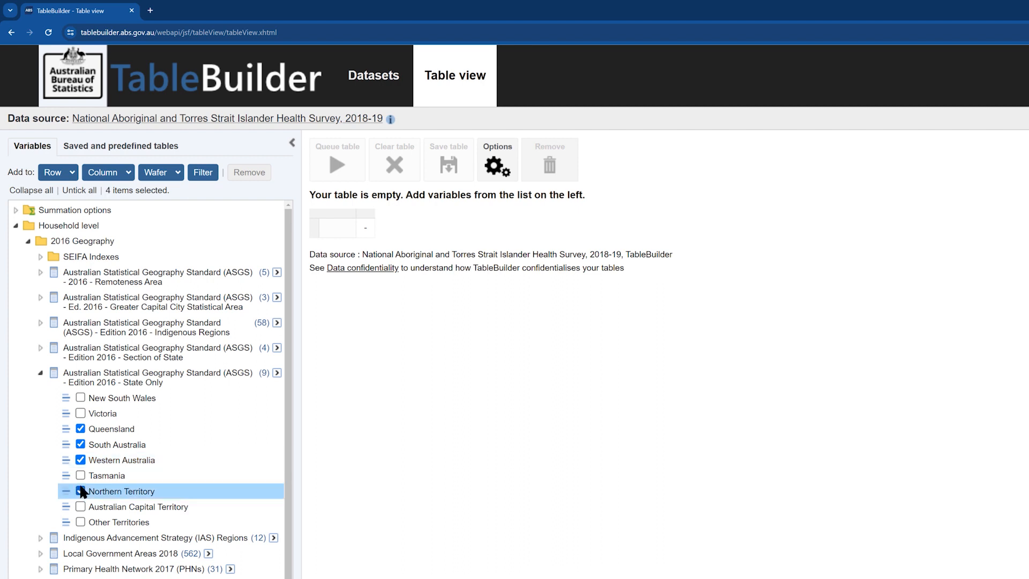
pyautogui.click(99, 178)
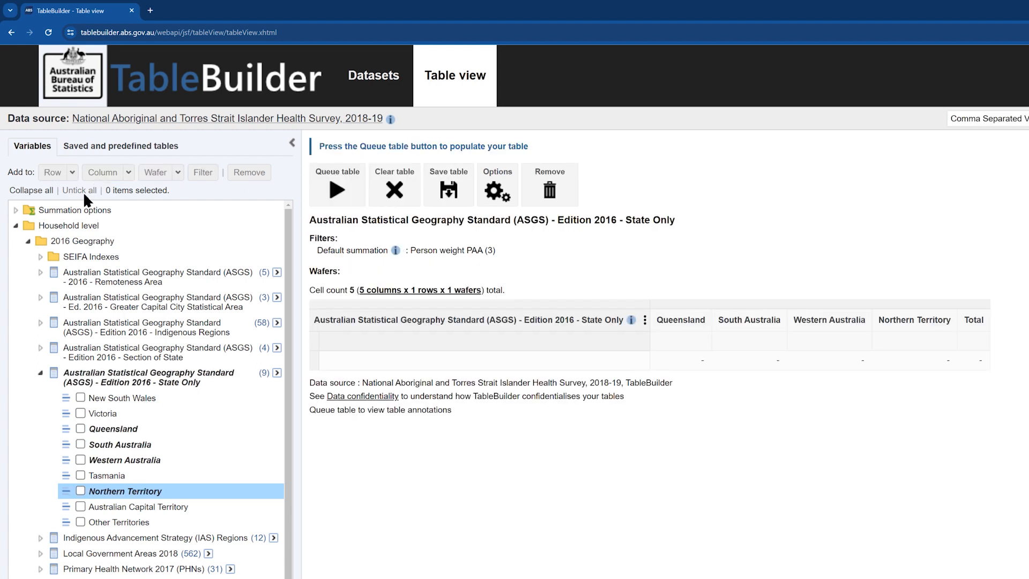
# Add all Smoker Status categories except Not applicable, from the person-level smoking risk factors, to the table as rows.
pyautogui.click(16, 226)
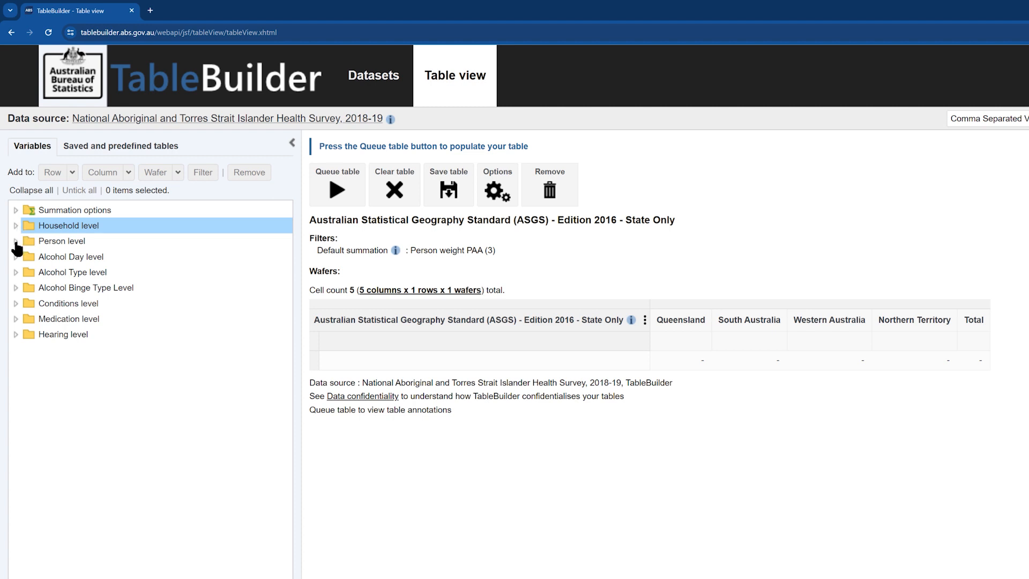
pyautogui.click(16, 242)
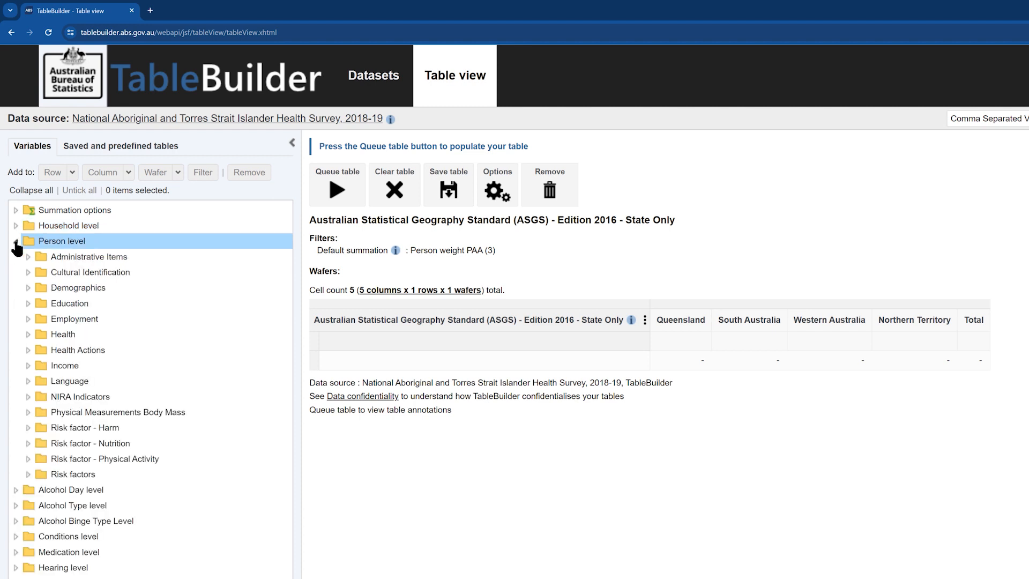
pyautogui.click(29, 475)
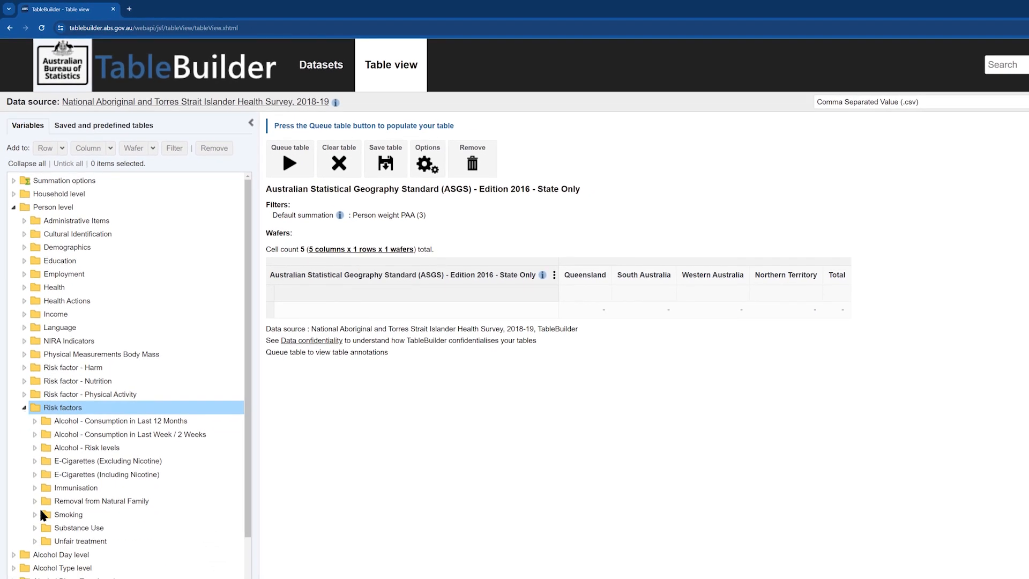
pyautogui.scroll(-1, 40, 507)
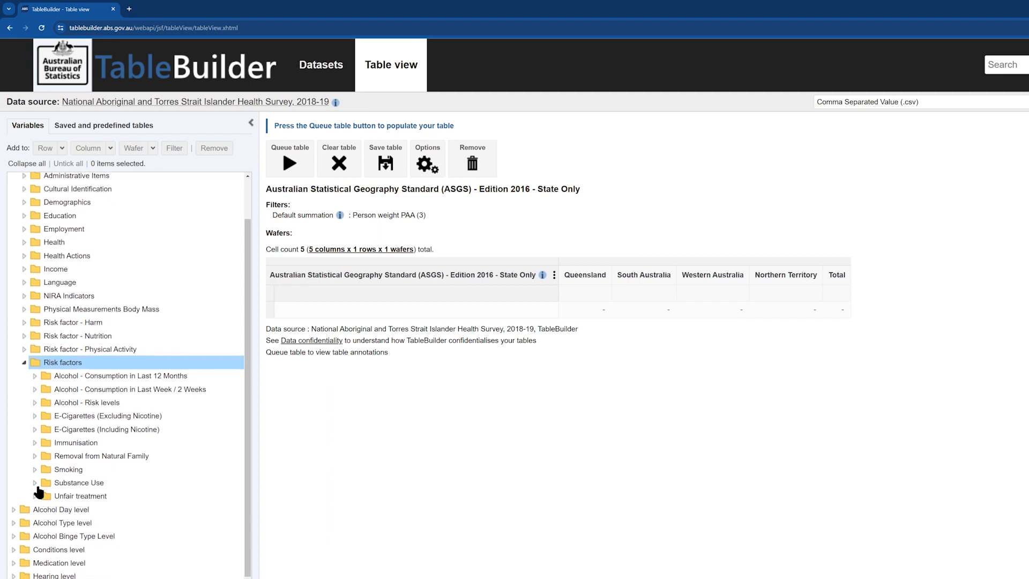
pyautogui.click(35, 470)
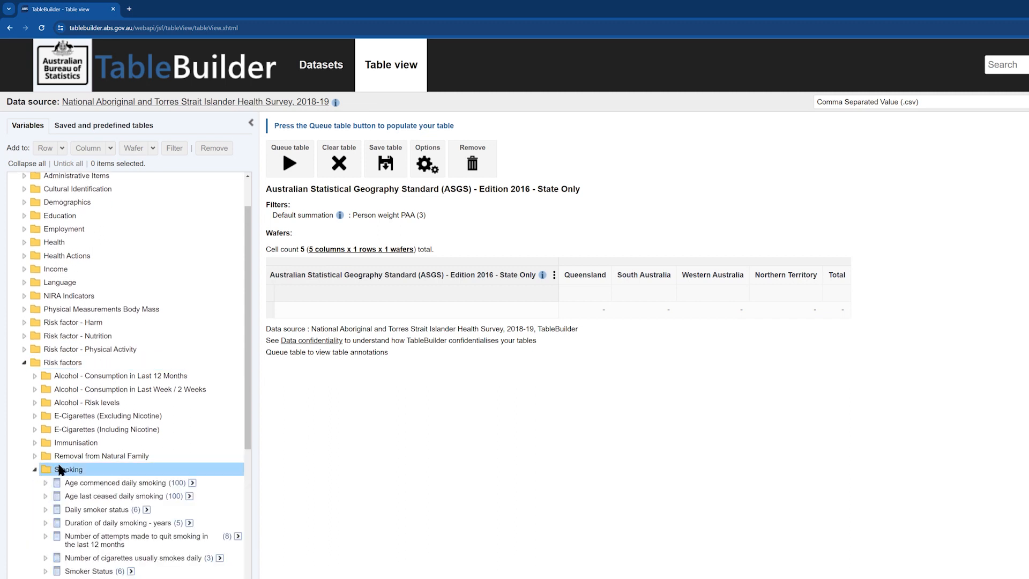
pyautogui.scroll(-5, 59, 471)
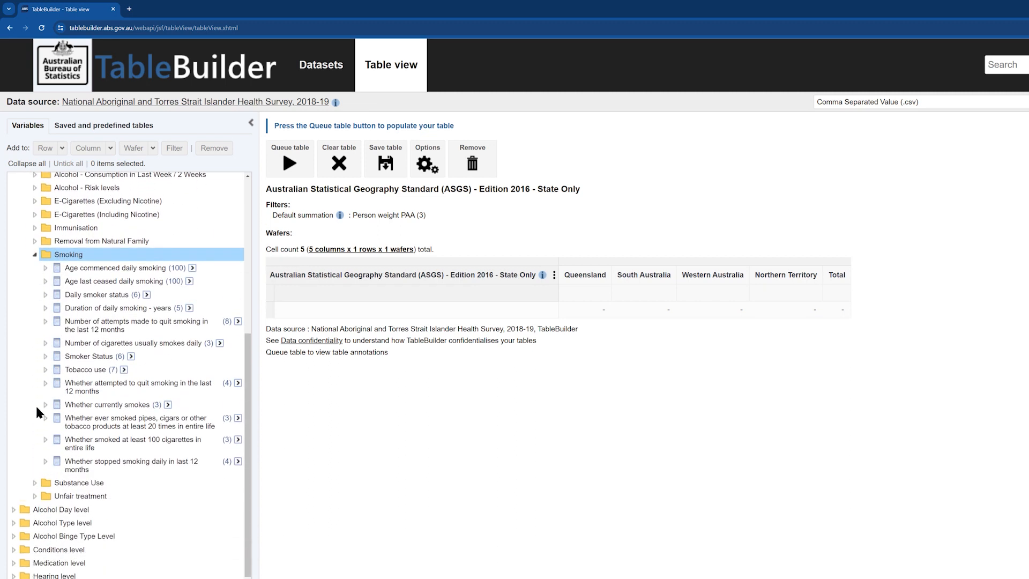
pyautogui.click(45, 356)
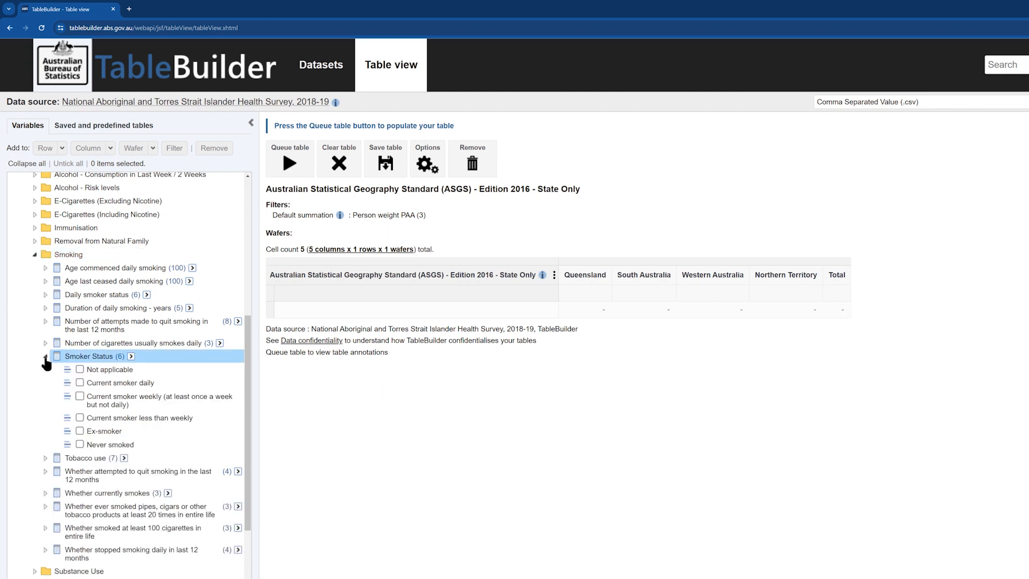
pyautogui.click(80, 381)
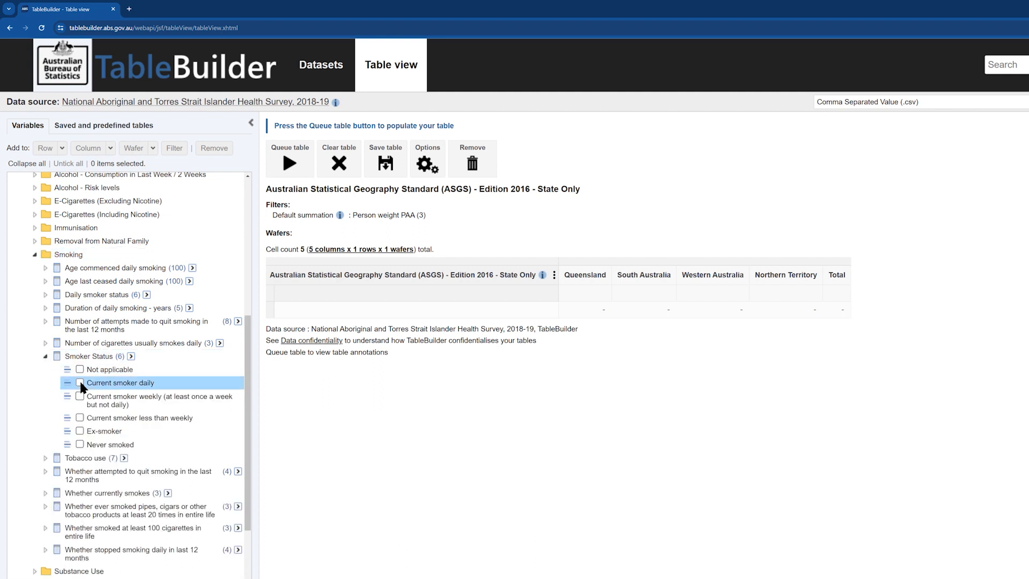
pyautogui.click(79, 397)
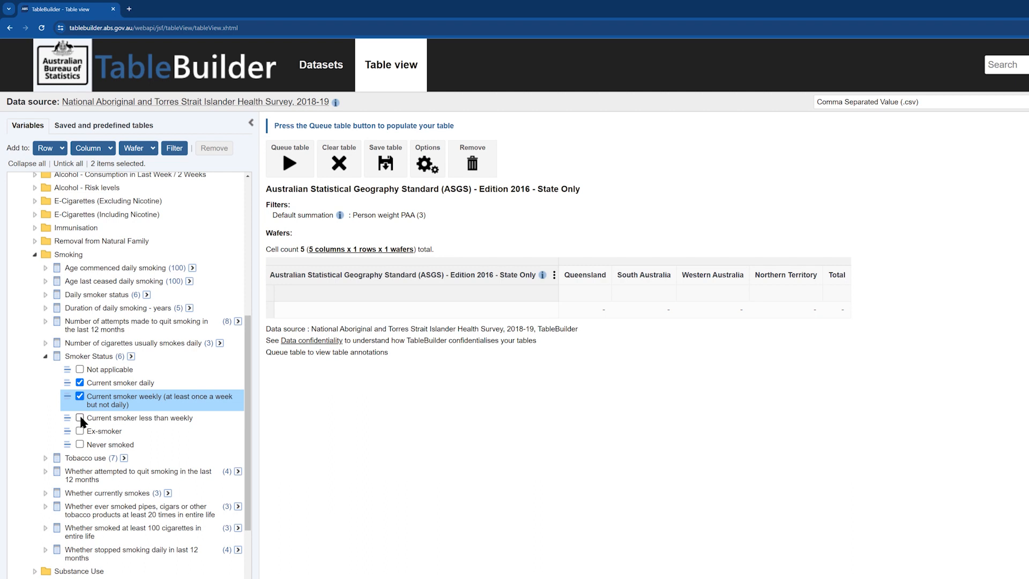
pyautogui.click(79, 431)
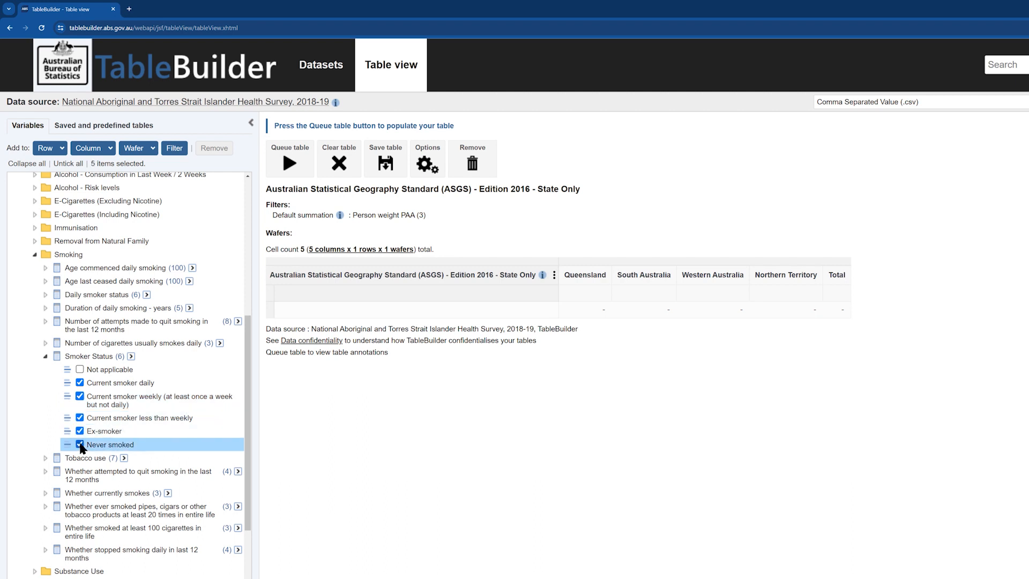
pyautogui.click(45, 149)
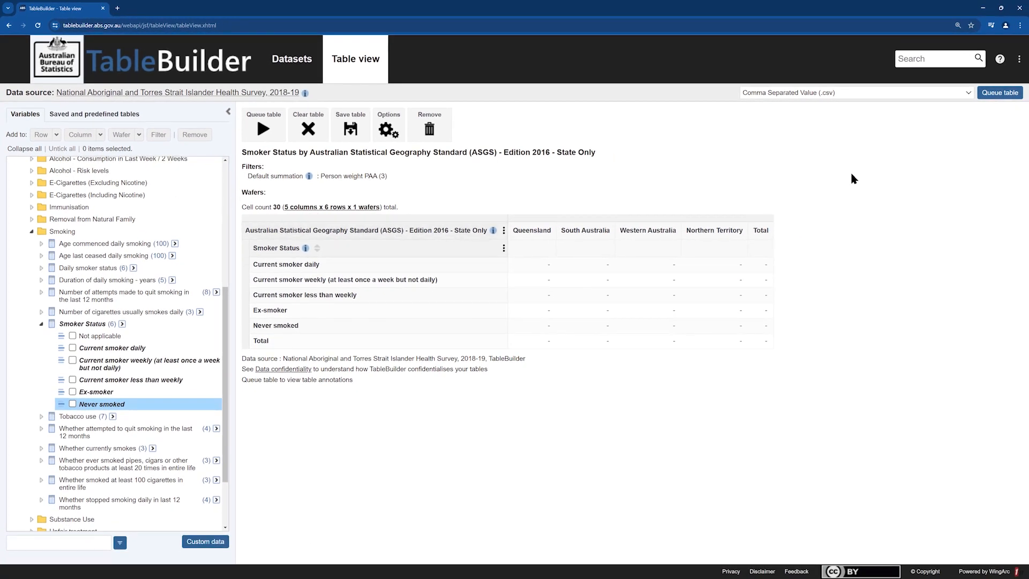
# Set the download format to Excel 2007 (.xlsx) and queue the table under the name Smoker Status.
pyautogui.click(968, 94)
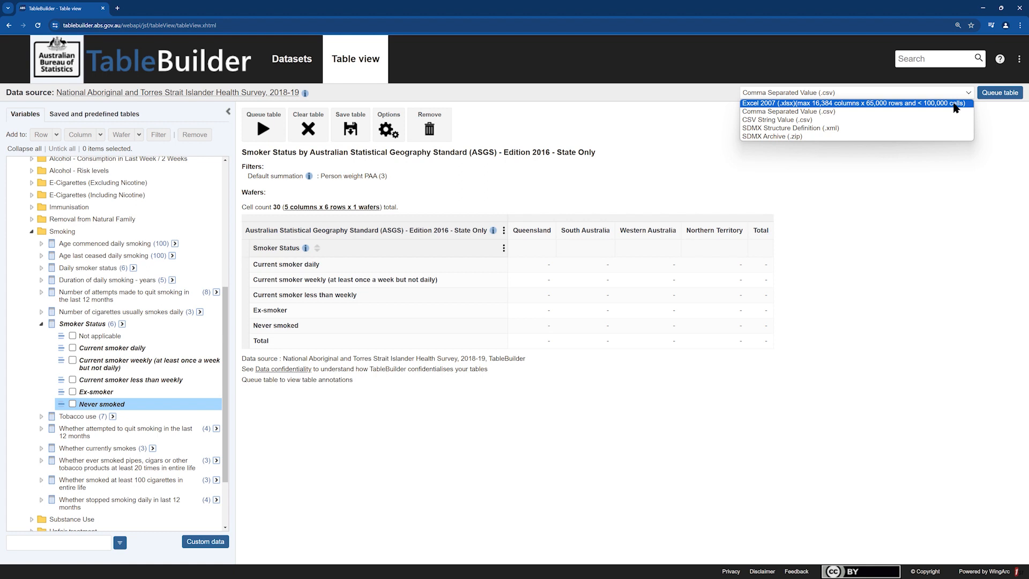
pyautogui.click(956, 104)
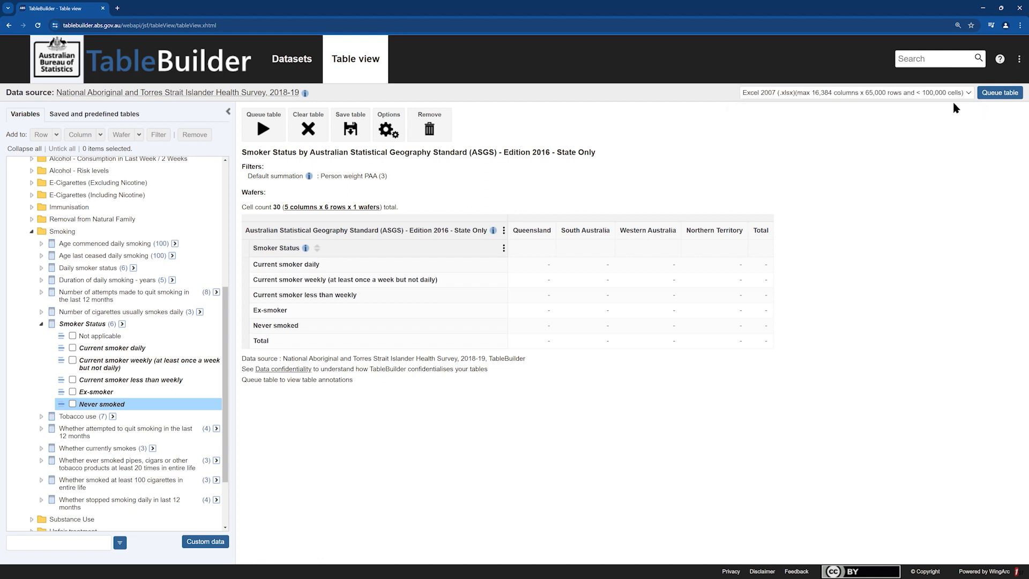
pyautogui.click(994, 96)
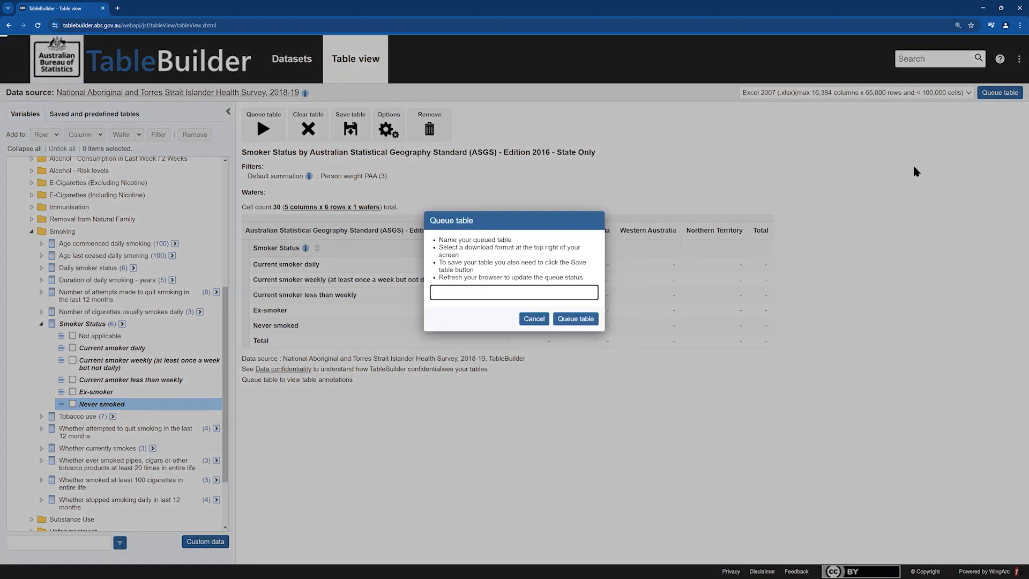
pyautogui.write('Smoker Status')
pyautogui.click(568, 319)
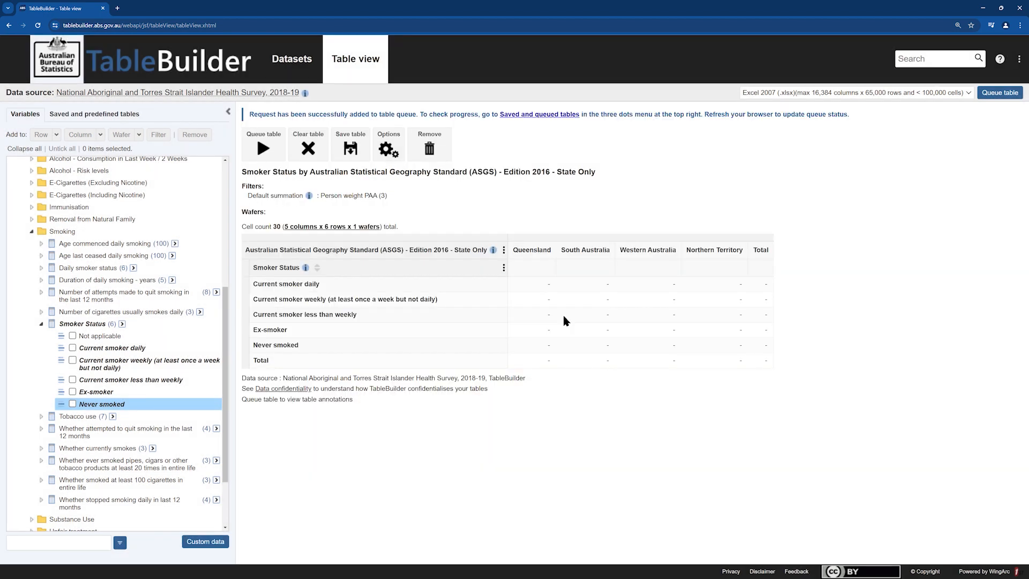
# Download the queued Smoker Status table from the saved and queued tables and open the downloaded file in Excel.
pyautogui.click(1017, 66)
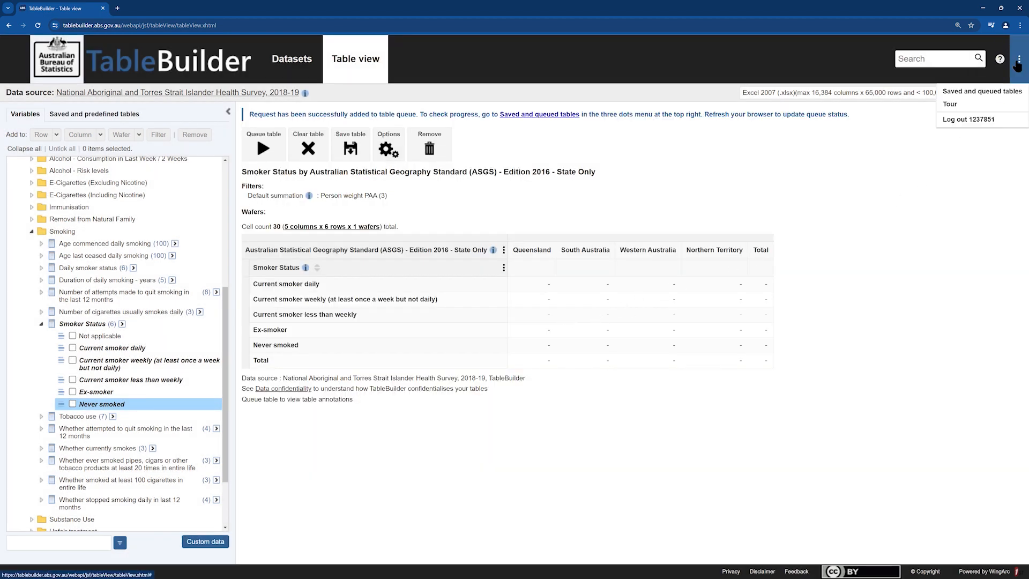
pyautogui.click(997, 94)
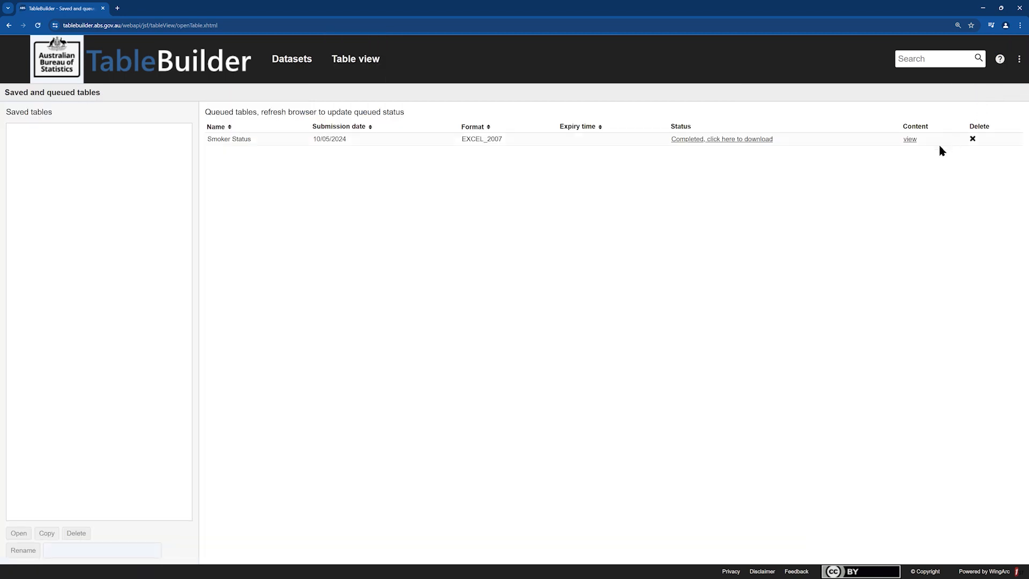
pyautogui.click(761, 139)
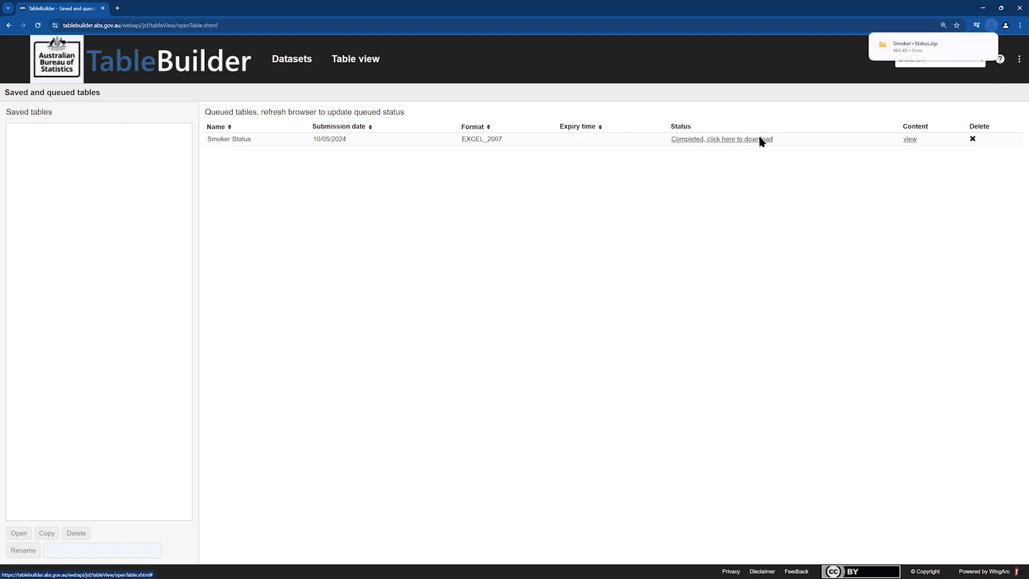
pyautogui.click(908, 46)
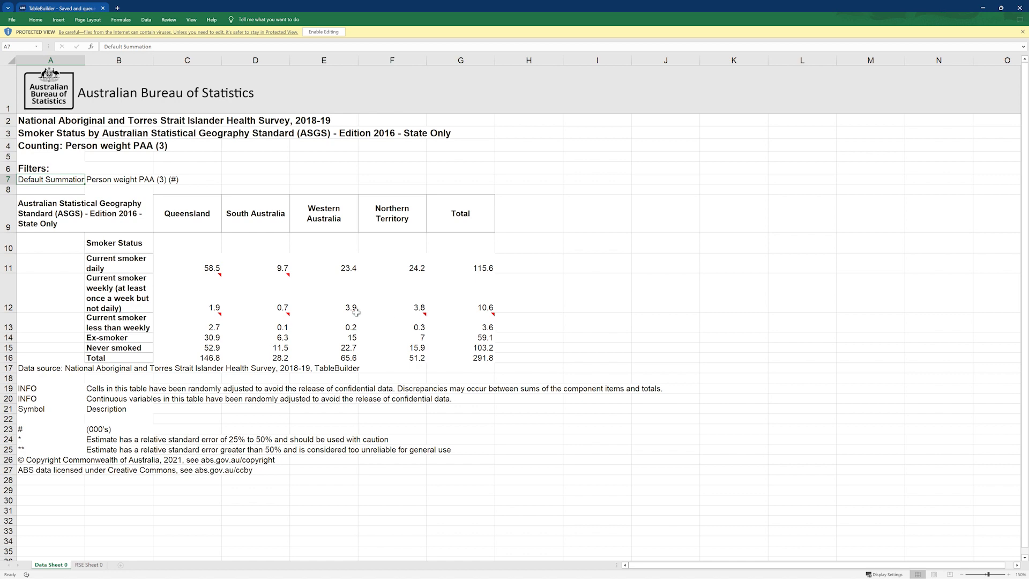
# Enable editing in the downloaded workbook and view its RSE Sheet 0 worksheet.
pyautogui.click(318, 33)
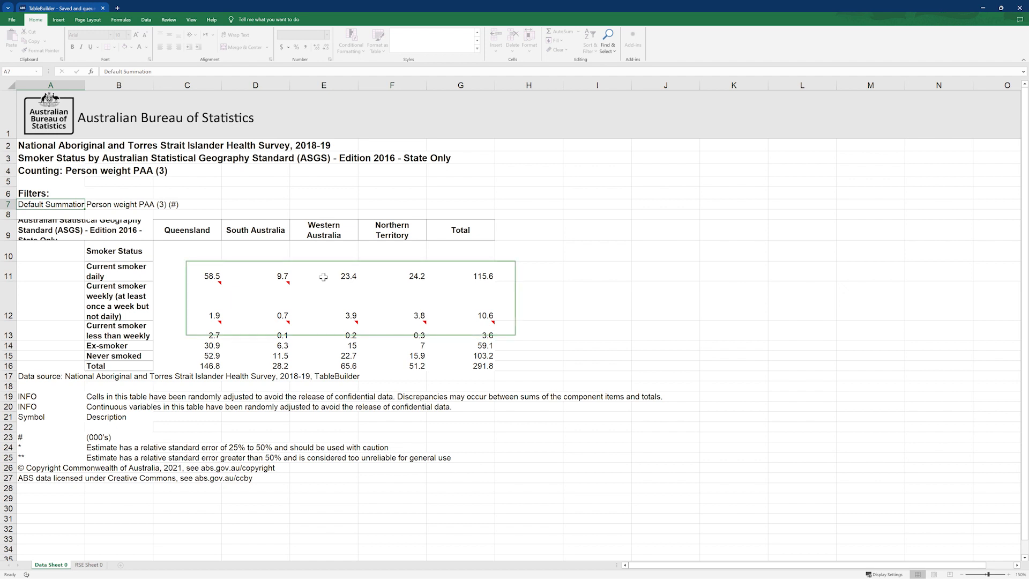
pyautogui.moveTo(355, 321)
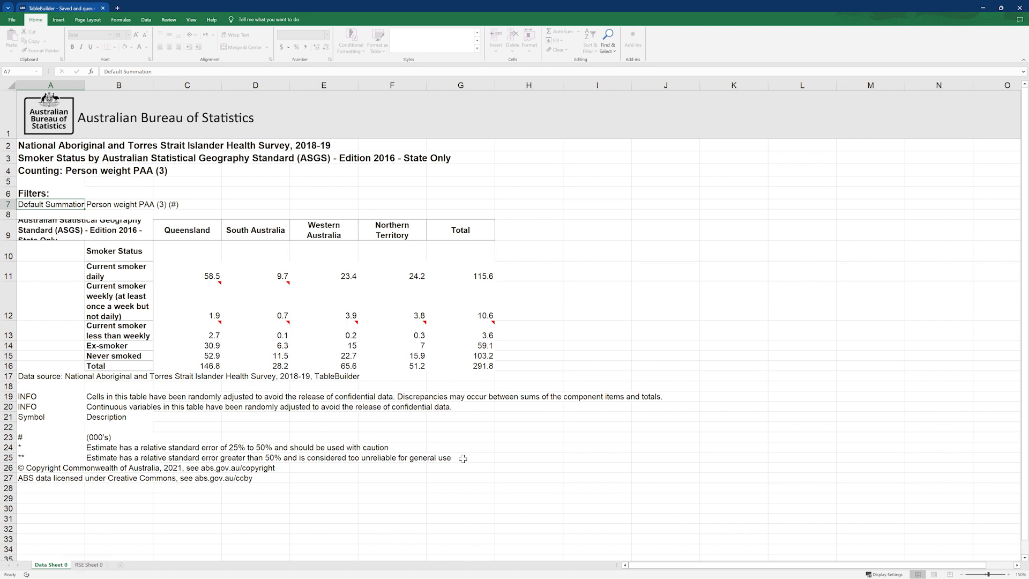
pyautogui.click(94, 565)
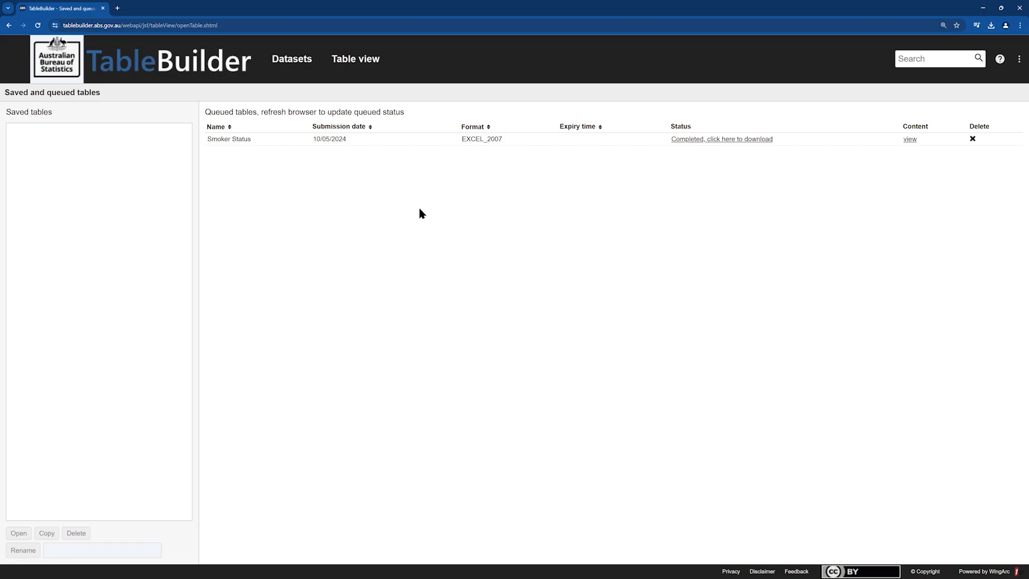
# Return to the table in TableBuilder and save it as Smoker Status in My saved tables.
pyautogui.click(372, 61)
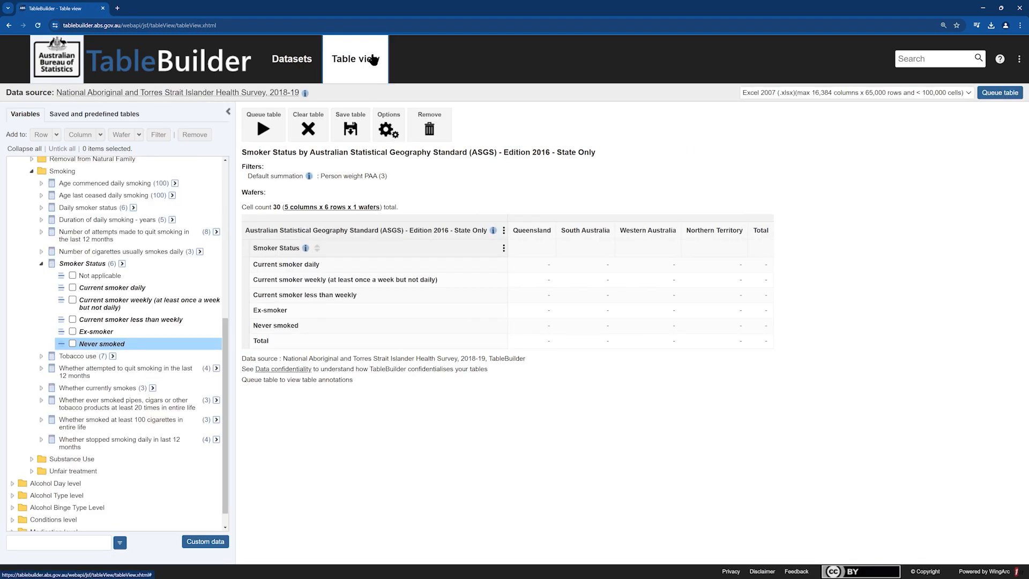
pyautogui.click(351, 129)
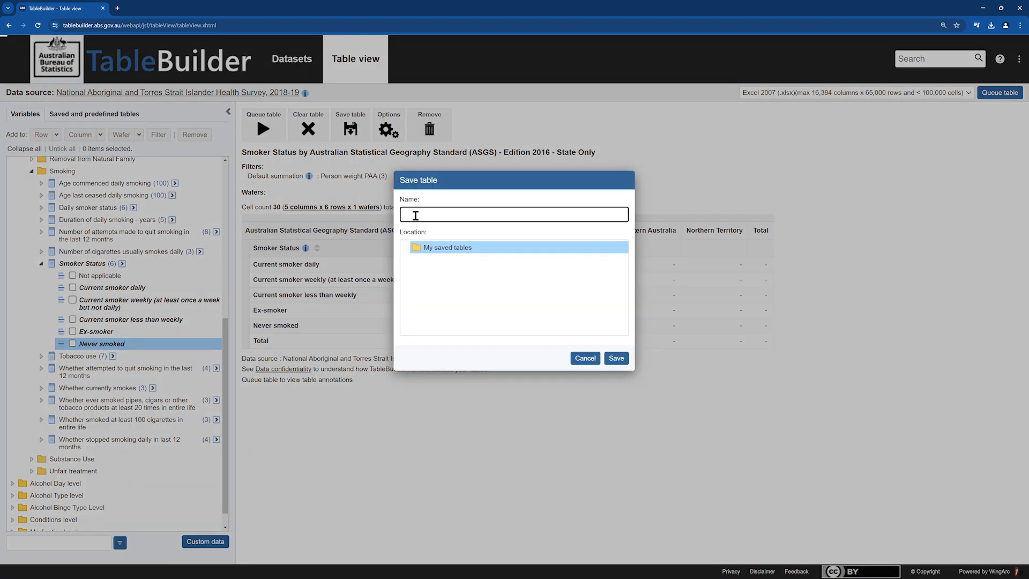
pyautogui.write('Smoker Status')
pyautogui.click(617, 361)
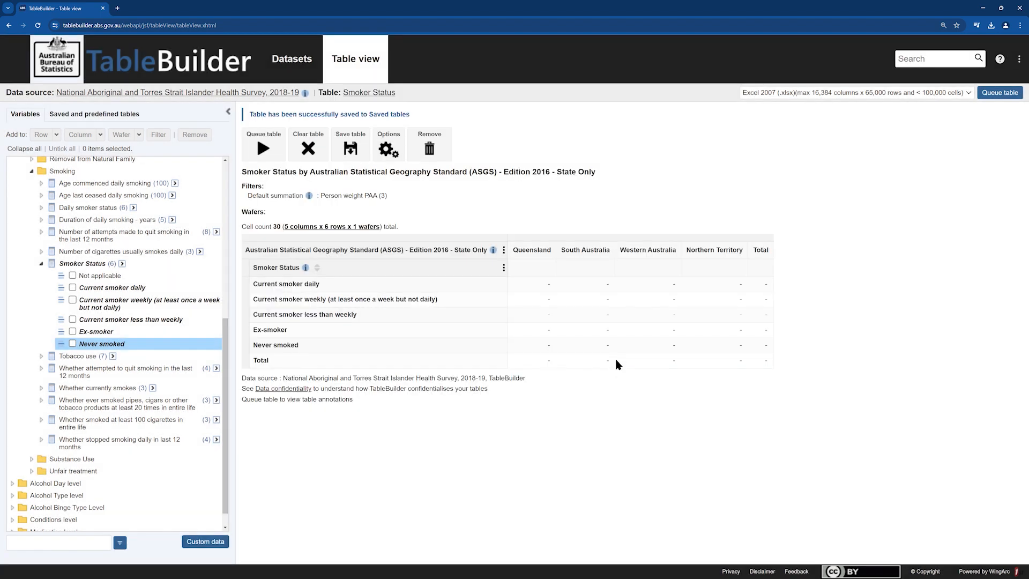
# Go to the dataset catalogue and select the saved Smoker Status table.
pyautogui.click(289, 57)
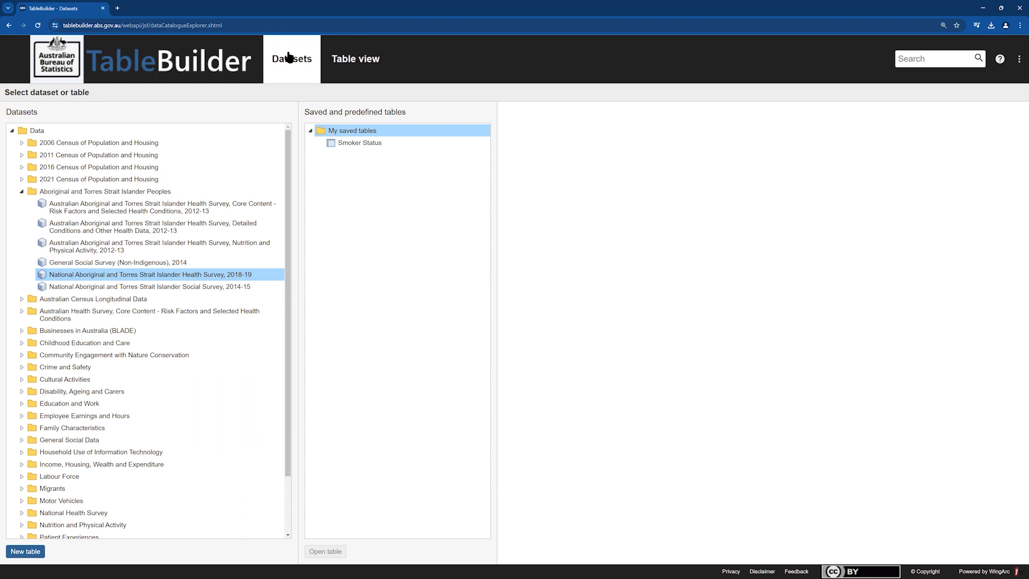
pyautogui.click(351, 146)
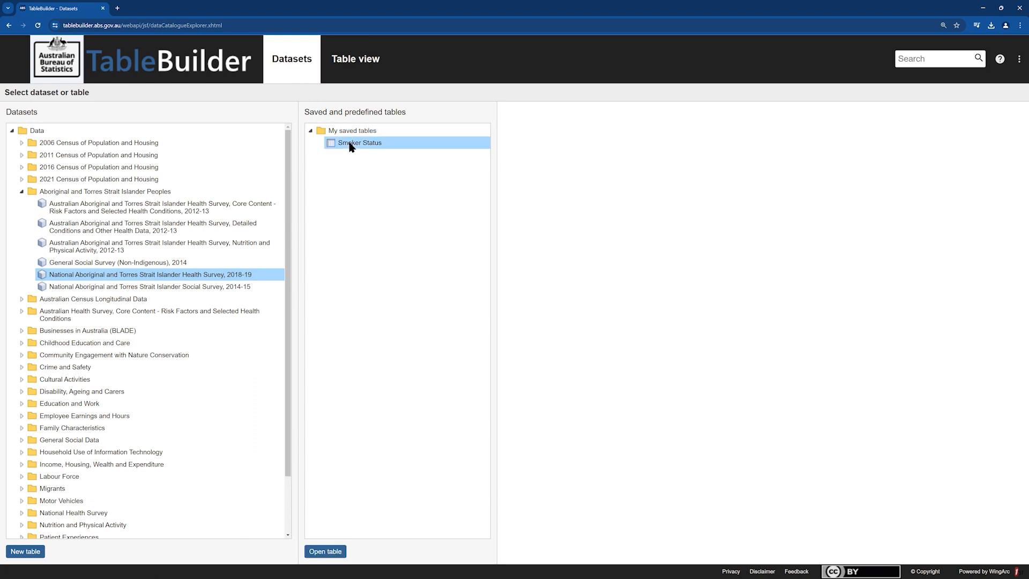